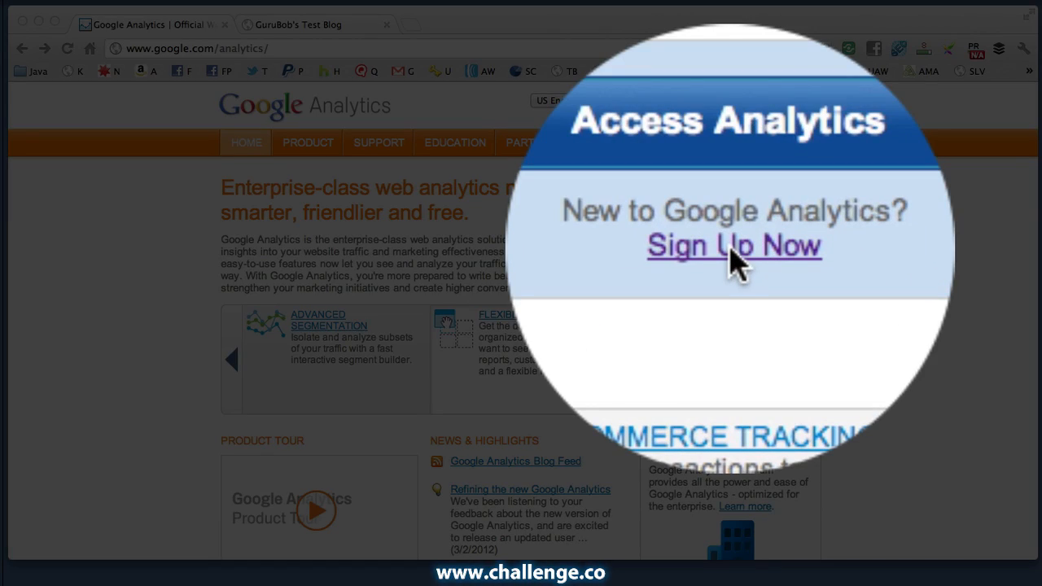
# Start the Google Analytics sign-up and proceed to the new account form.
pyautogui.click(730, 249)
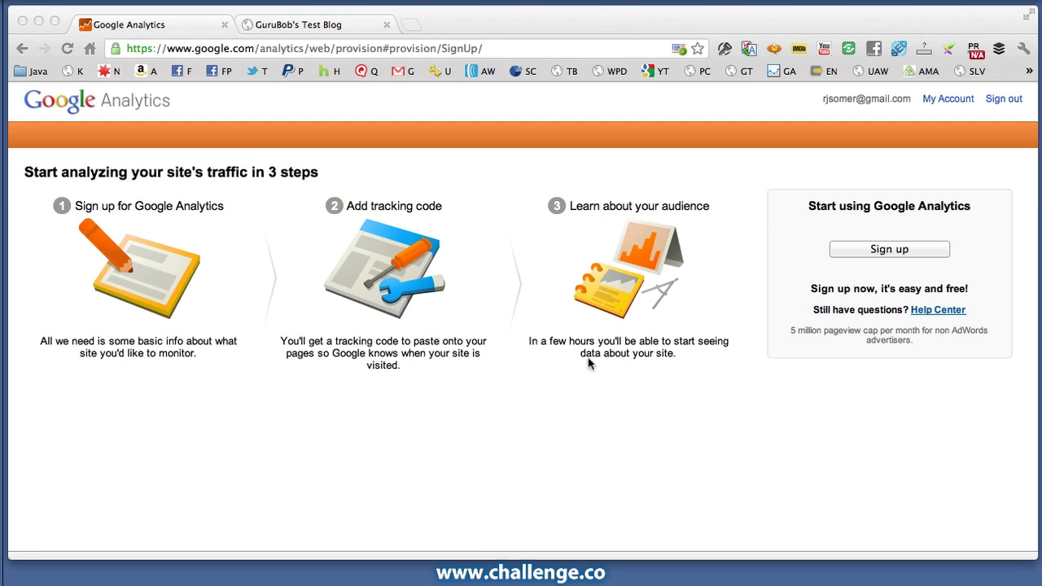
pyautogui.click(897, 254)
pyautogui.click(897, 254)
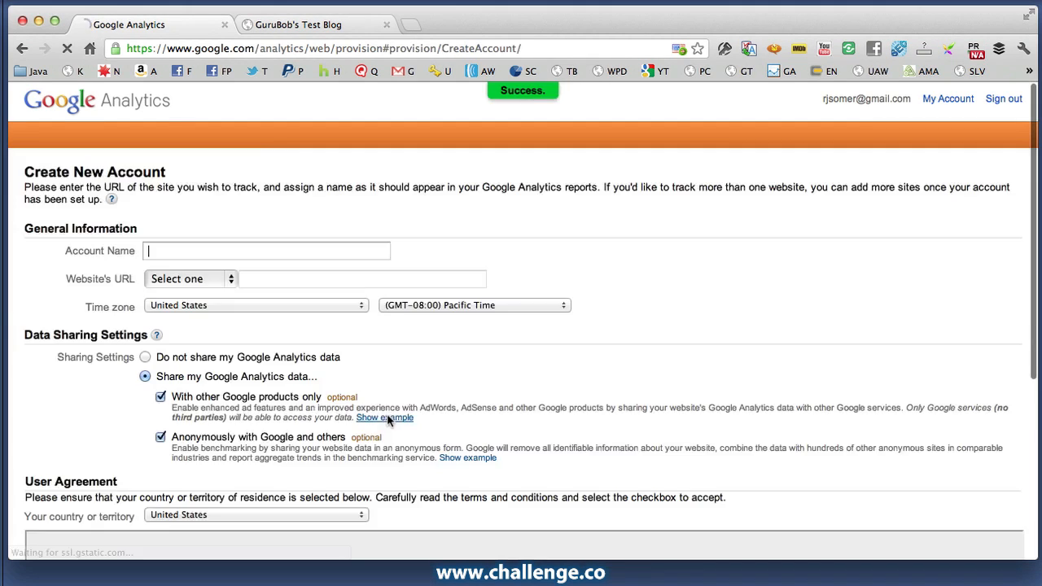
pyautogui.scroll(-1, 280, 345)
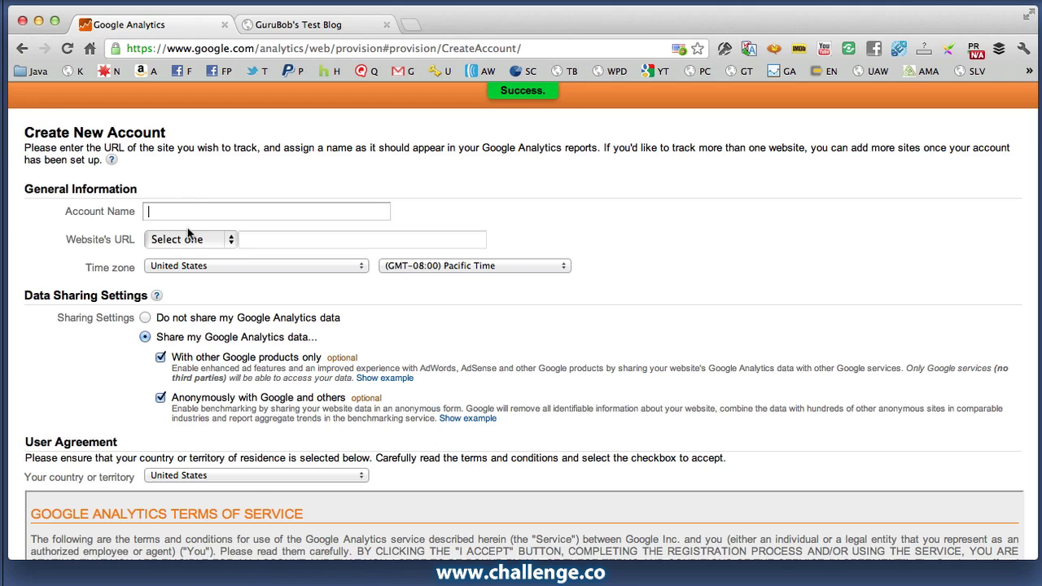
pyautogui.scroll(-5, 279, 302)
pyautogui.scroll(-1, 279, 303)
pyautogui.scroll(6, 301, 317)
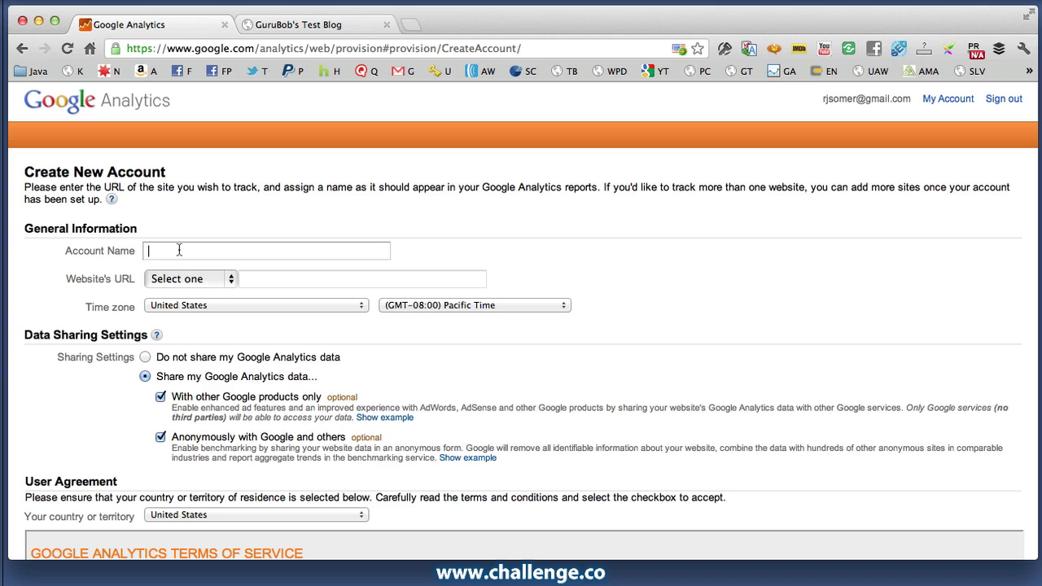
pyautogui.write('GuruBob')
pyautogui.click(209, 279)
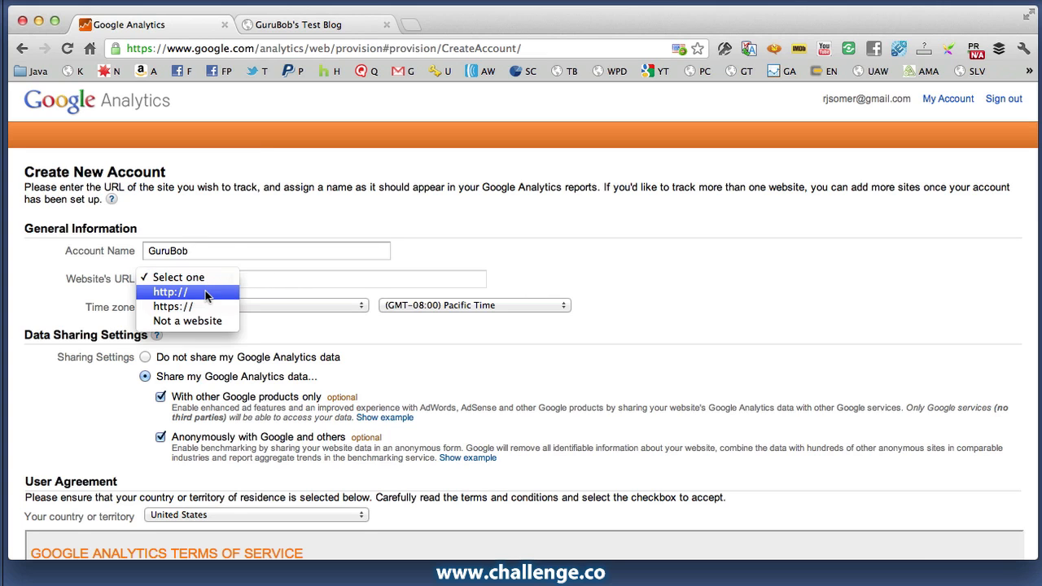
pyautogui.click(205, 291)
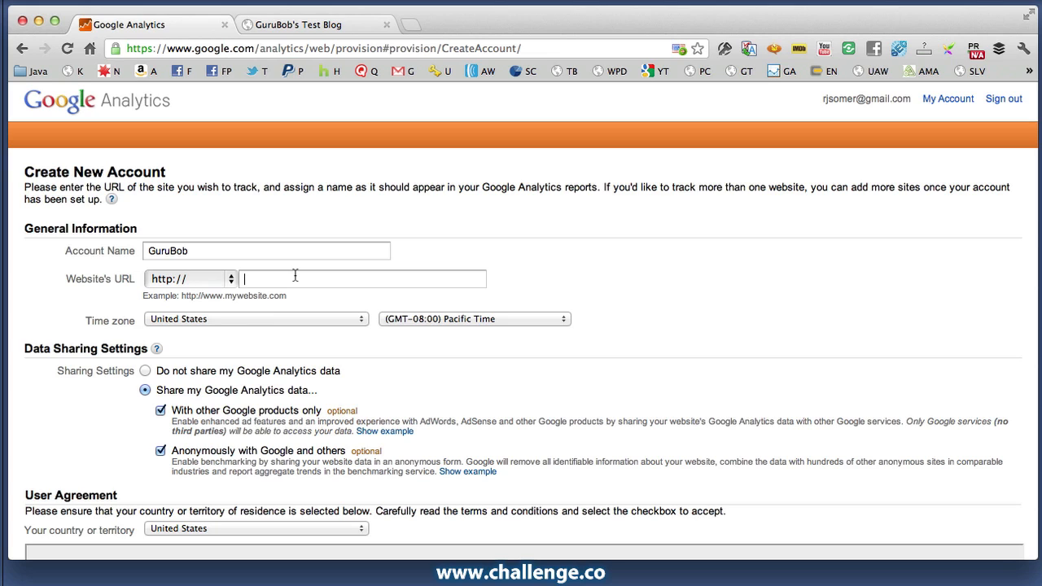
pyautogui.write('www.gbo.co/blog')
# Set the account's time zone to Australia, (GMT+10:00) Eastern Time - Melbourne, Sydney.
pyautogui.click(236, 316)
pyautogui.scroll(20, 260, 175)
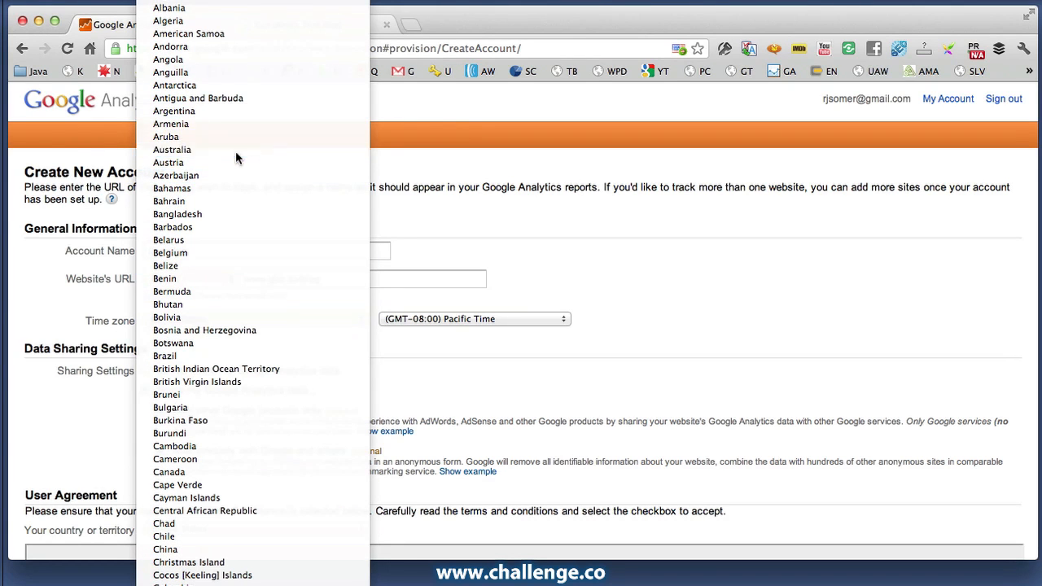
pyautogui.click(236, 151)
pyautogui.click(447, 318)
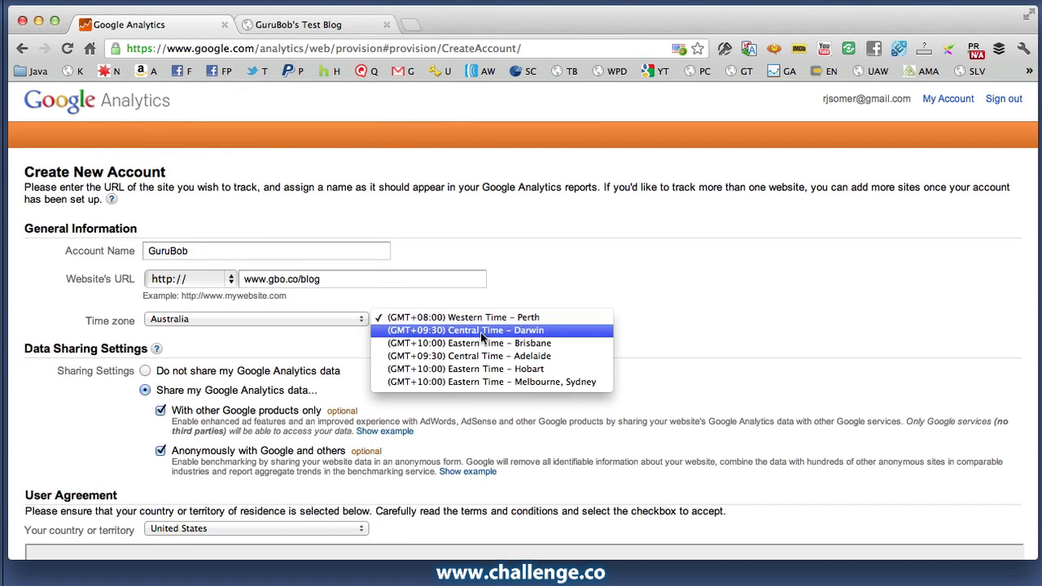
pyautogui.click(477, 381)
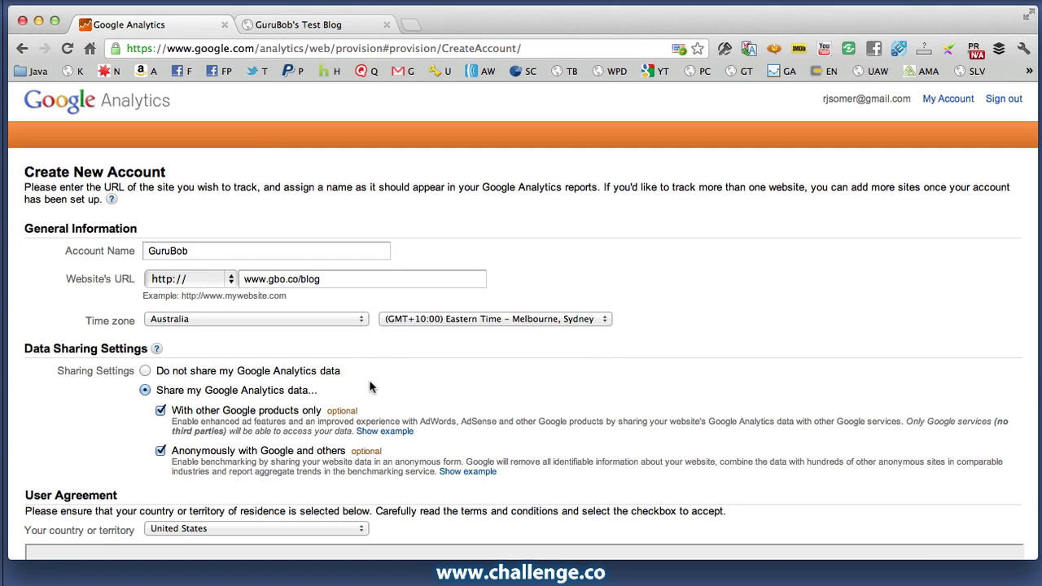
# Choose not to share the Google Analytics data and set the user agreement's country to Australia.
pyautogui.scroll(-5, 369, 379)
pyautogui.scroll(3, 369, 379)
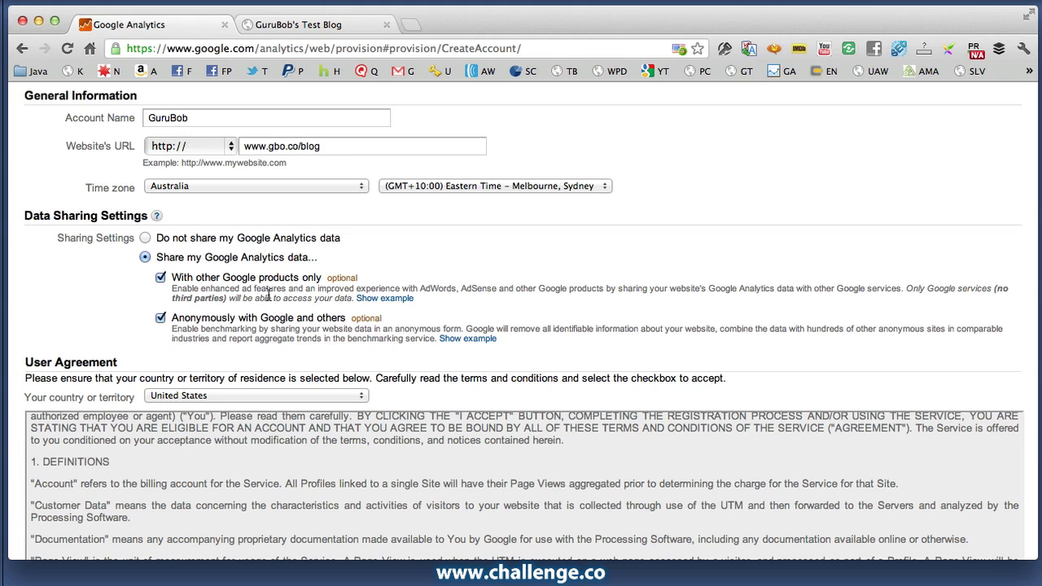
pyautogui.click(146, 239)
pyautogui.scroll(-1, 249, 342)
pyautogui.click(252, 387)
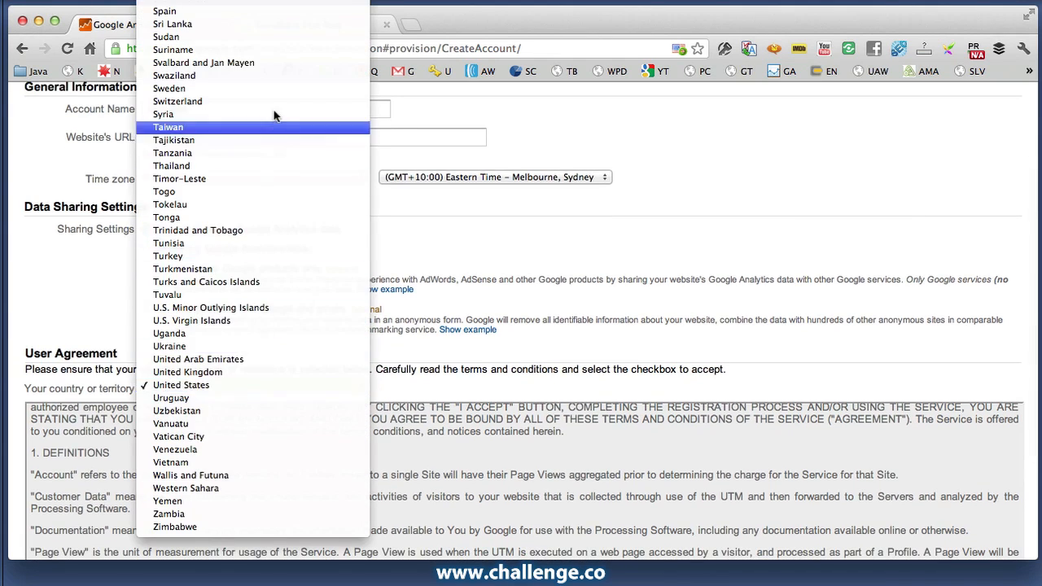
pyautogui.scroll(20, 273, 116)
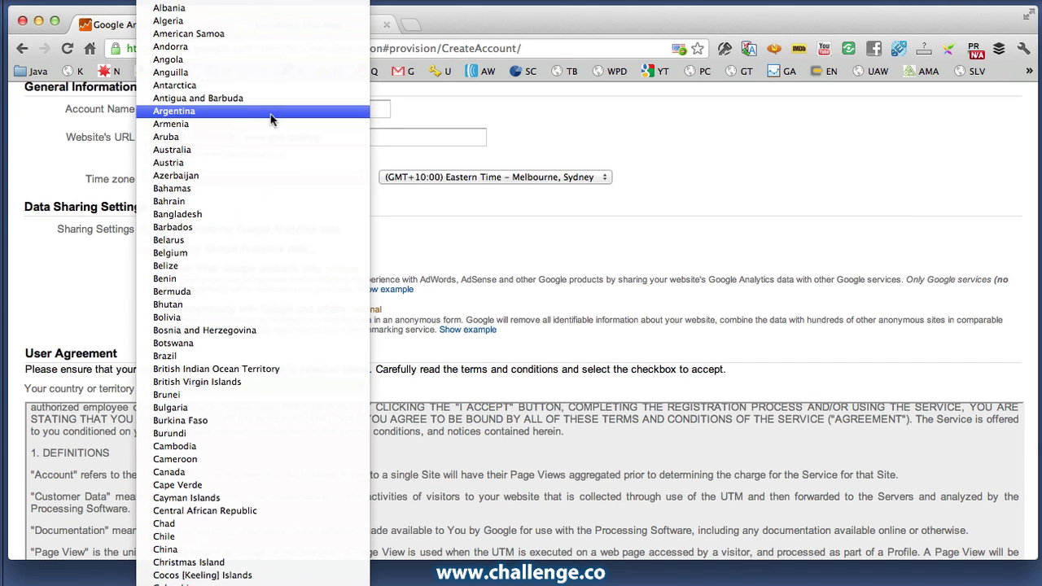
pyautogui.click(241, 152)
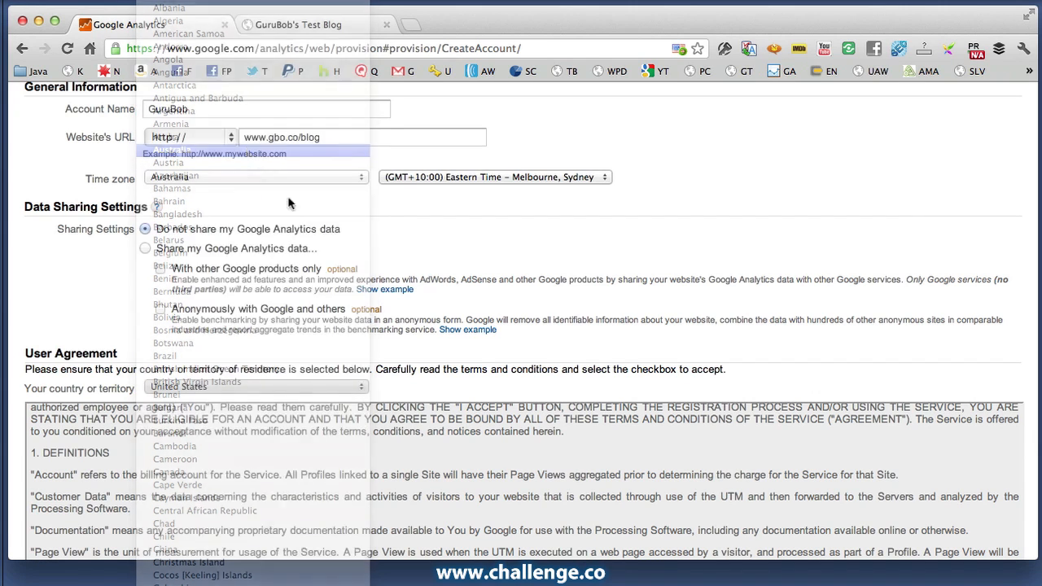
# Agree to the terms and conditions and create the account.
pyautogui.scroll(-10, 295, 325)
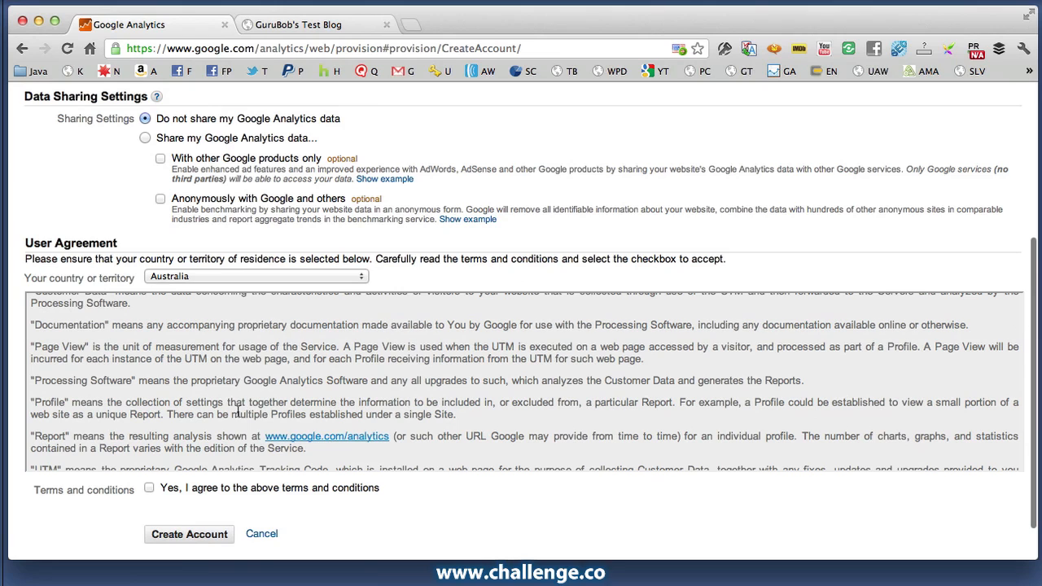
pyautogui.click(146, 487)
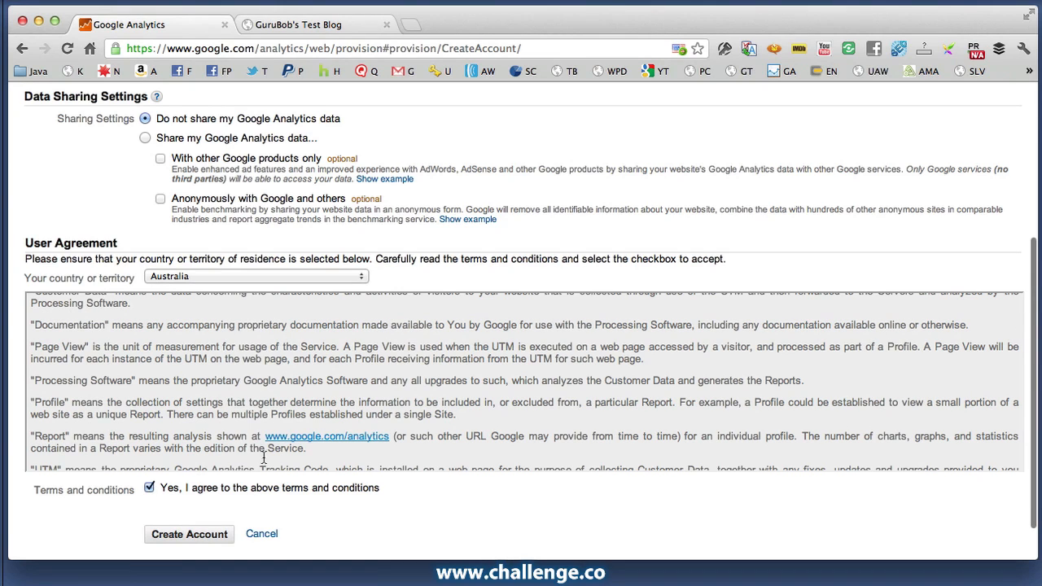
pyautogui.click(199, 539)
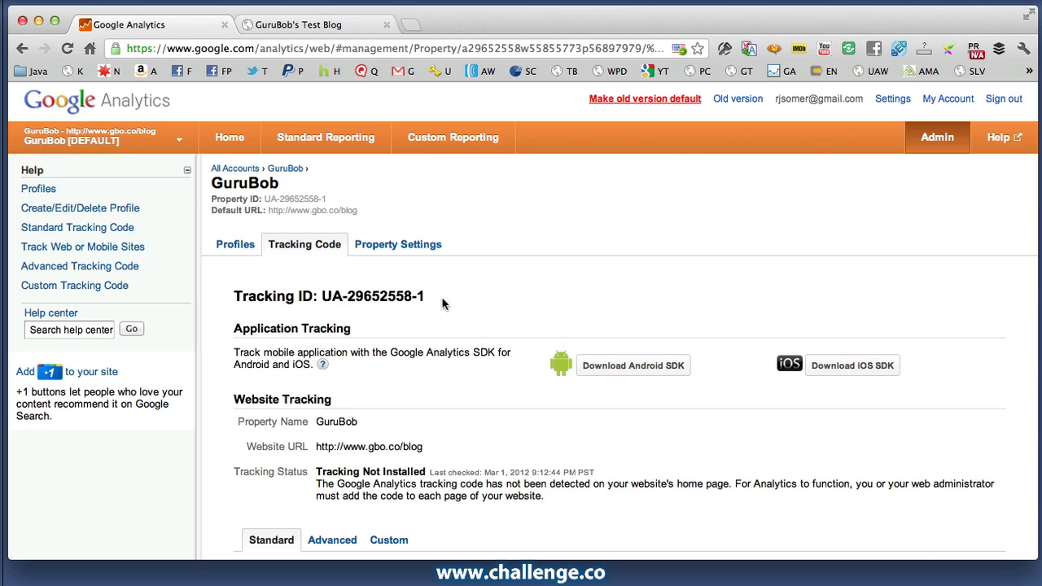
# Copy the new property's tracking ID from its tracking code page.
pyautogui.moveTo(427, 300); pyautogui.dragTo(325, 299)
pyautogui.press('super+c')
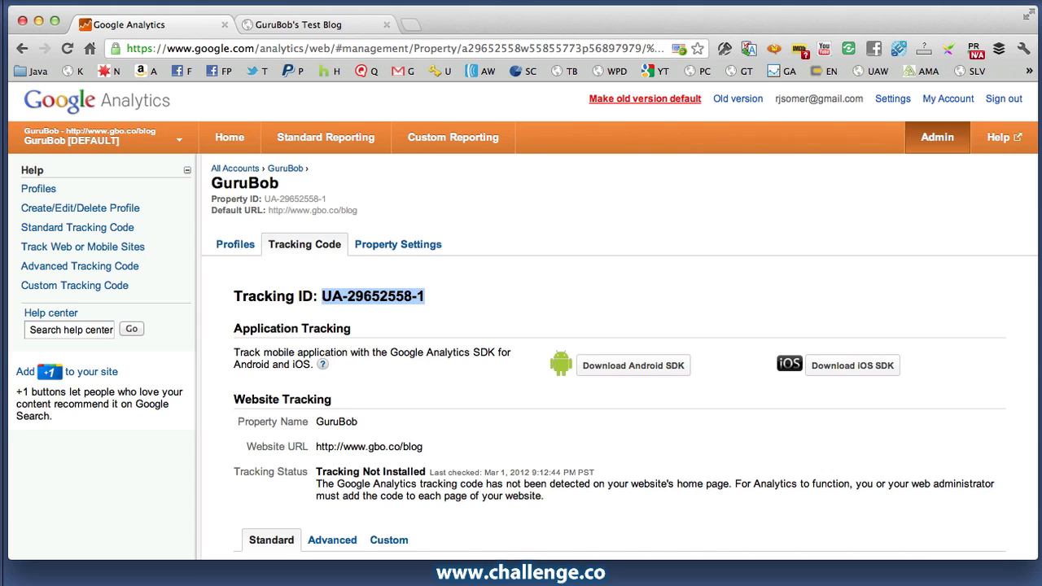
pyautogui.click(529, 296)
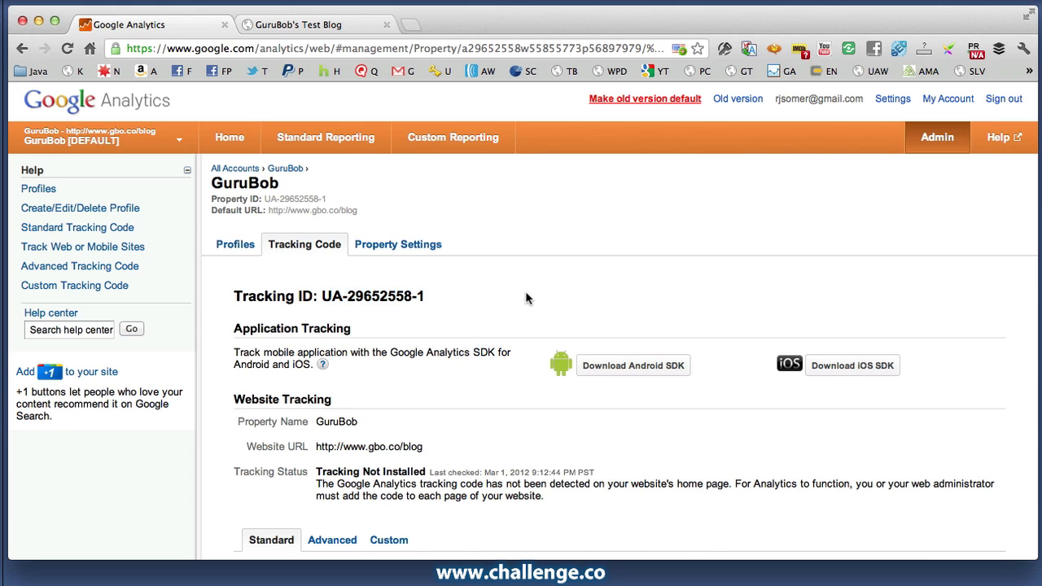
# Examine the website tracking status, the domain tracking options and the code snippet supplied for the site.
pyautogui.scroll(-3, 493, 328)
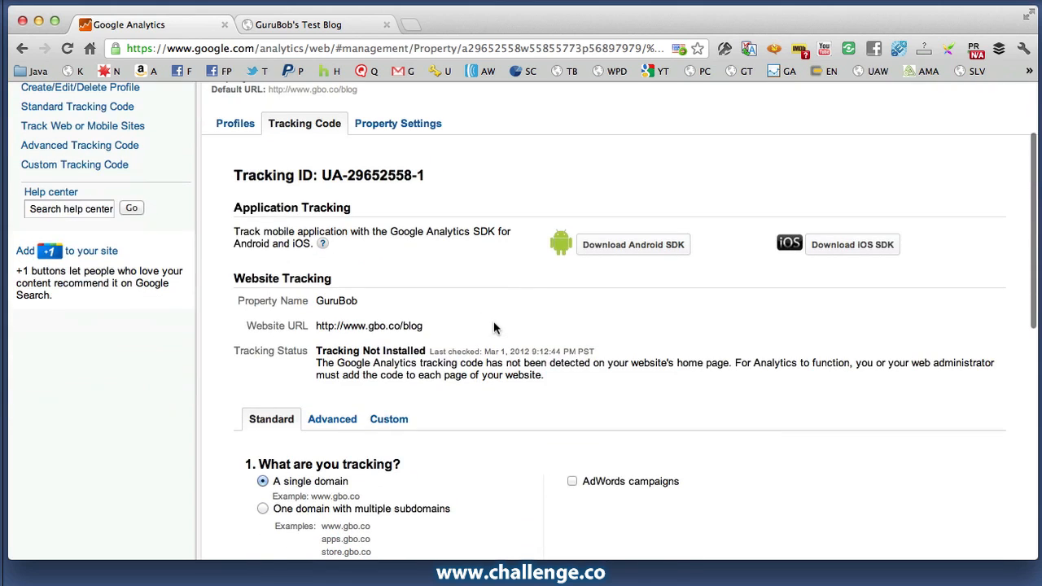
pyautogui.scroll(-1, 494, 327)
pyautogui.scroll(4, 494, 326)
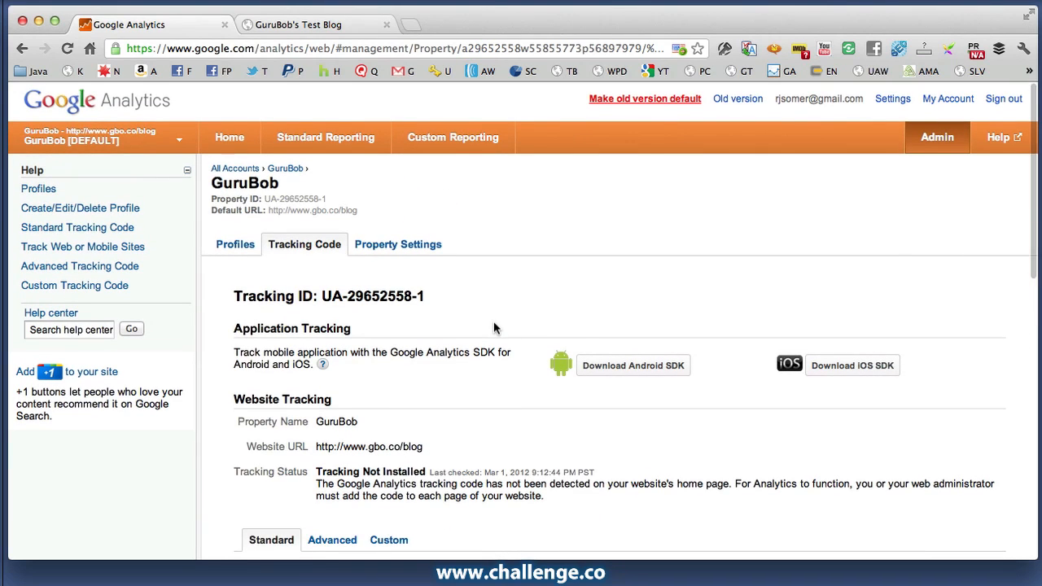
pyautogui.scroll(-5, 467, 407)
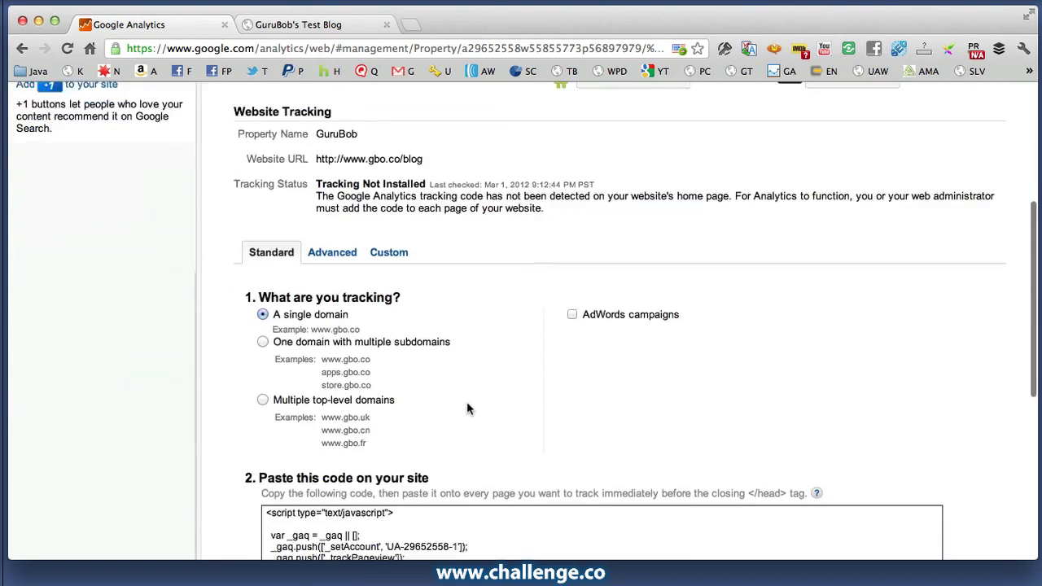
pyautogui.scroll(-1, 467, 407)
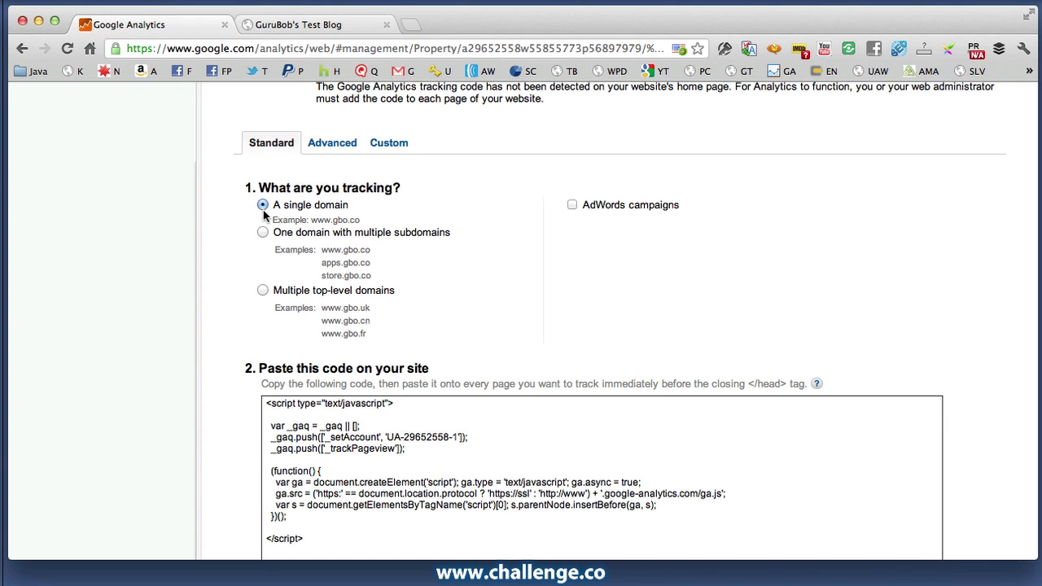
pyautogui.scroll(-3, 495, 327)
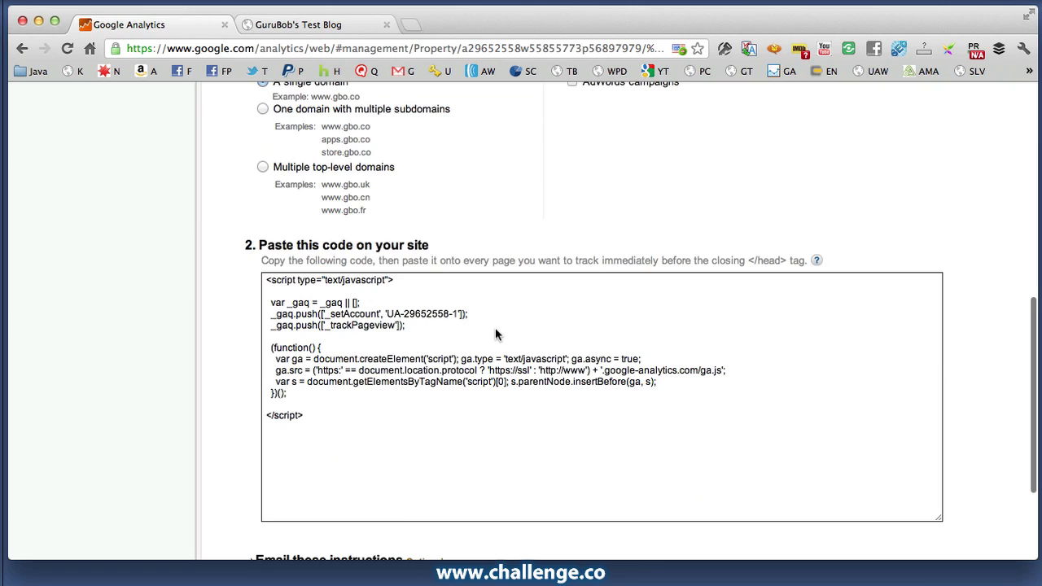
pyautogui.scroll(2, 497, 326)
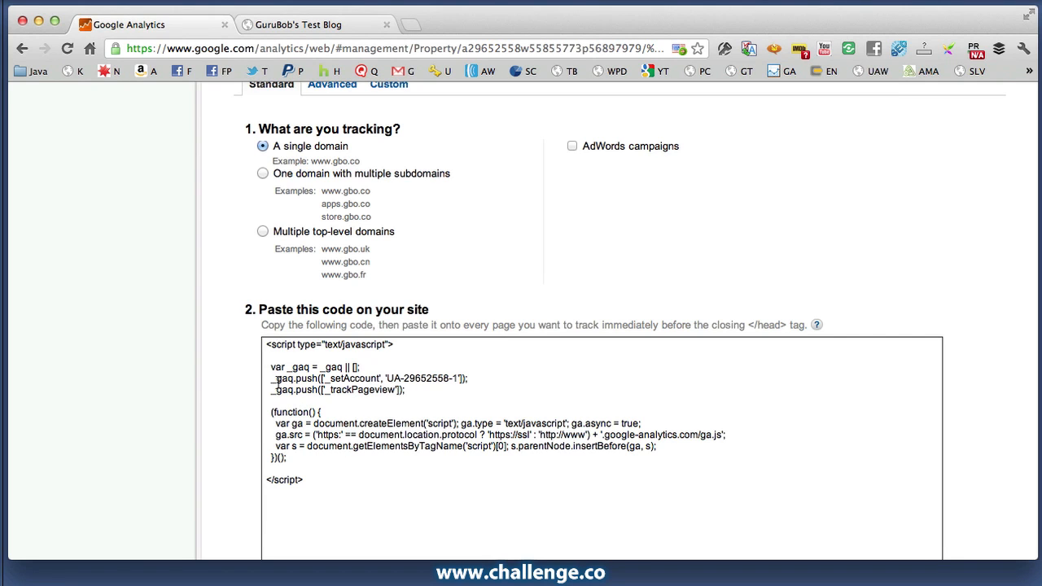
pyautogui.scroll(8, 376, 283)
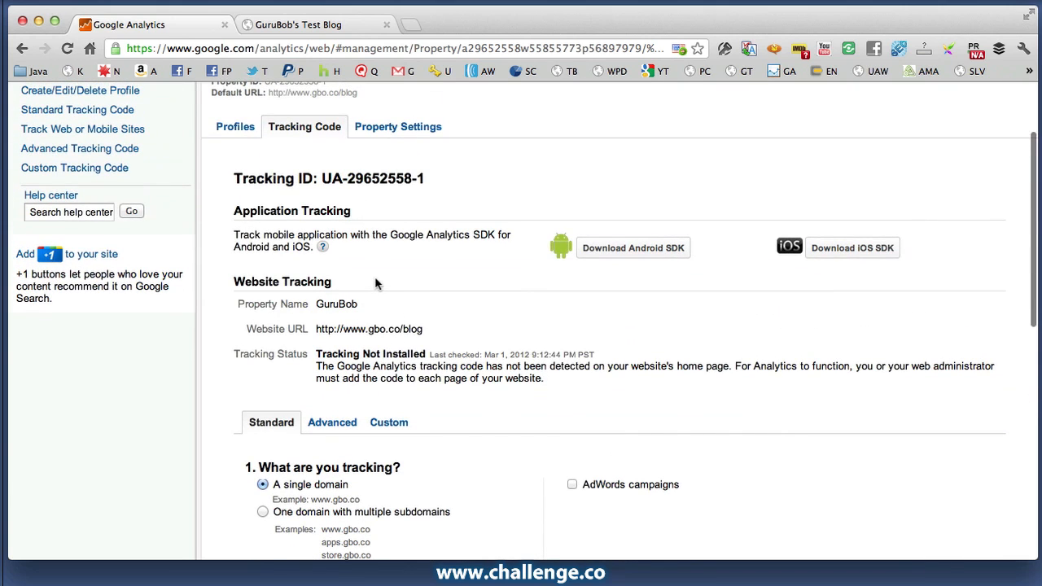
pyautogui.scroll(2, 402, 281)
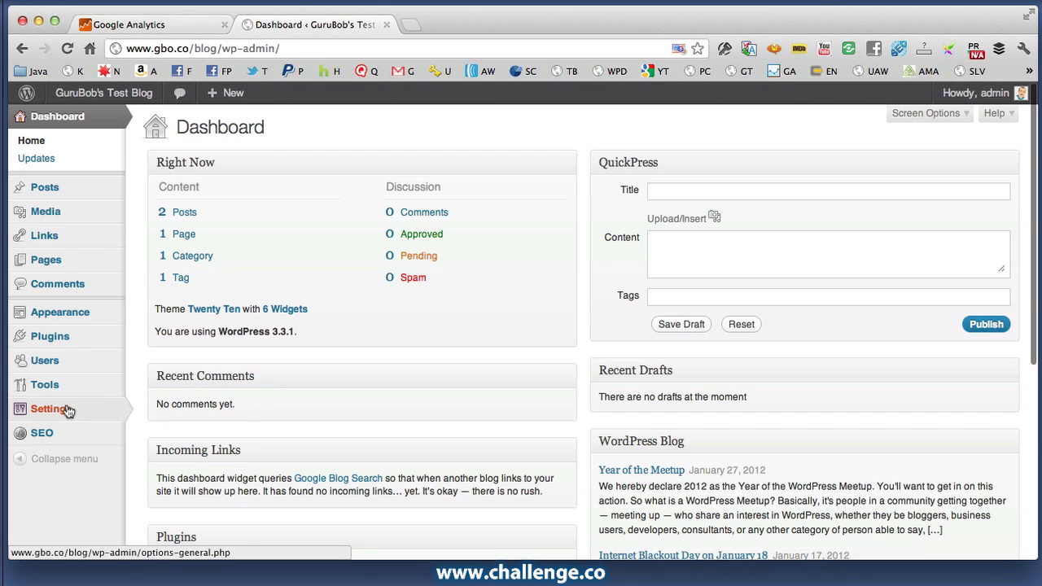
# In the WordPress admin, replace the Ultimate GA plugin's account ID with the copied tracking ID and save the options.
pyautogui.moveTo(57, 417)
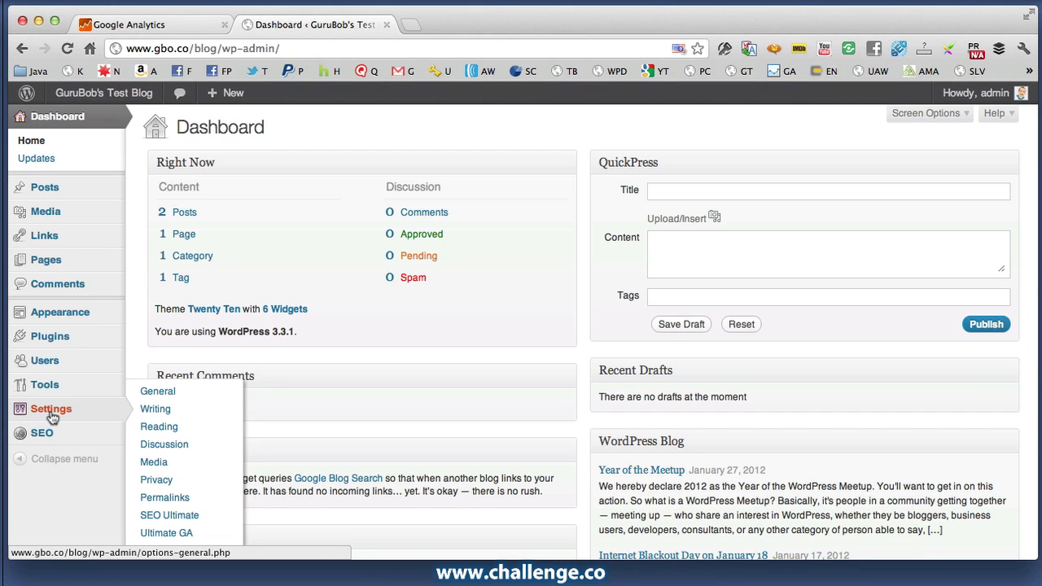
pyautogui.click(173, 539)
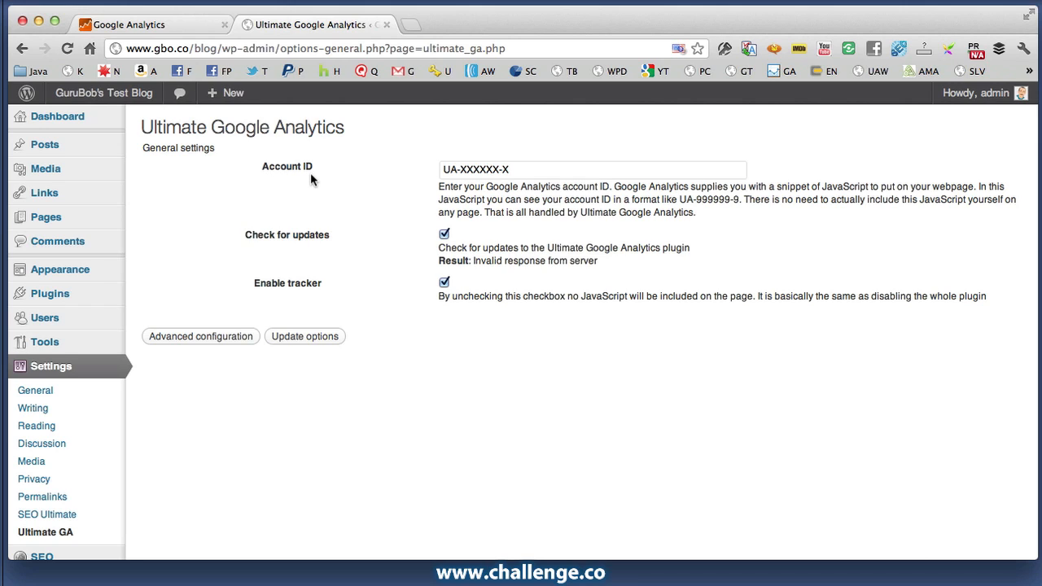
pyautogui.click(523, 168)
pyautogui.press('super+a')
pyautogui.press('super+v')
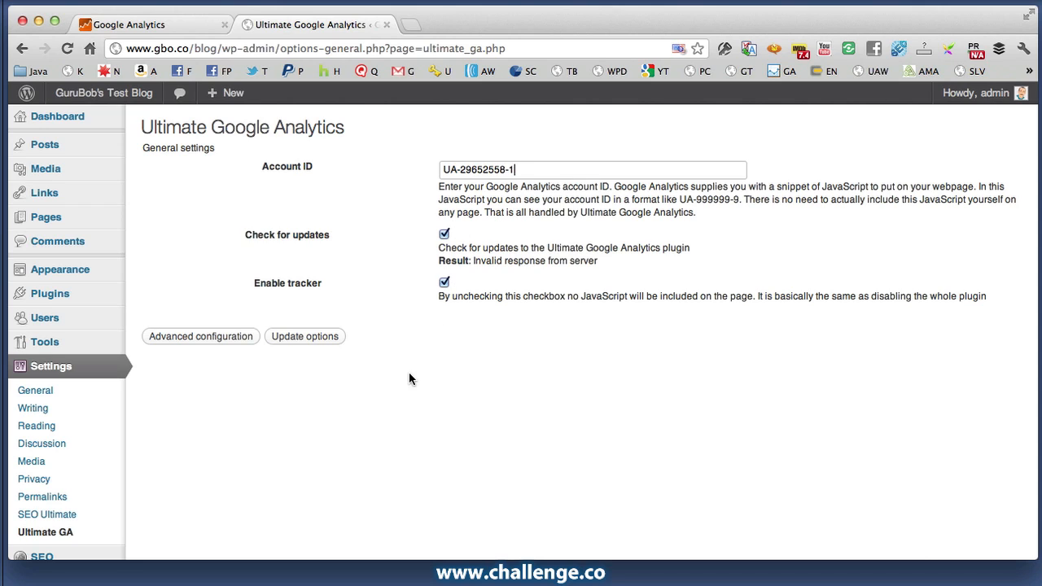
pyautogui.click(311, 338)
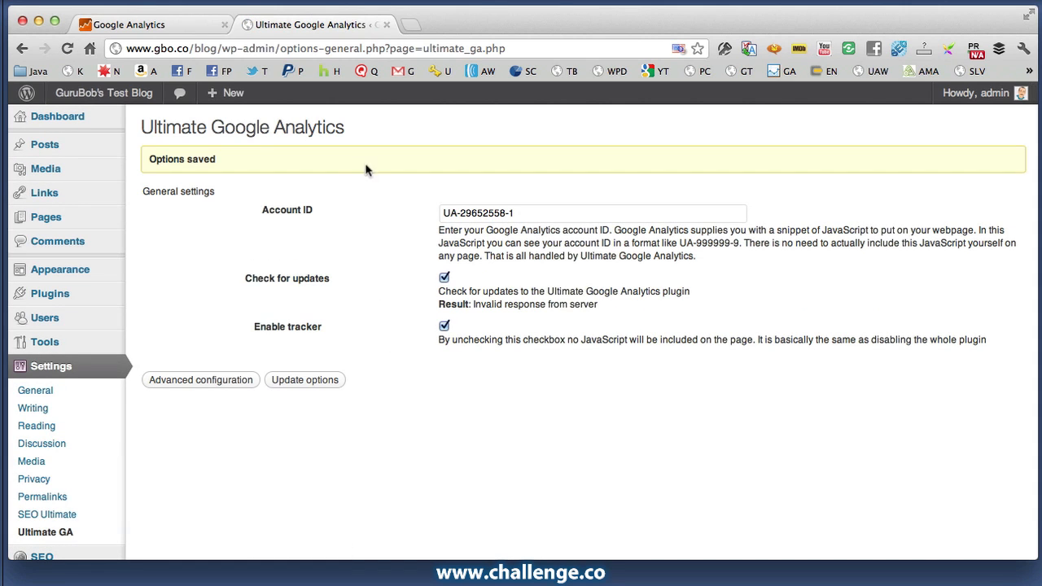
# Return to Google Analytics, reload the tracking code page and check the website's tracking status.
pyautogui.click(135, 25)
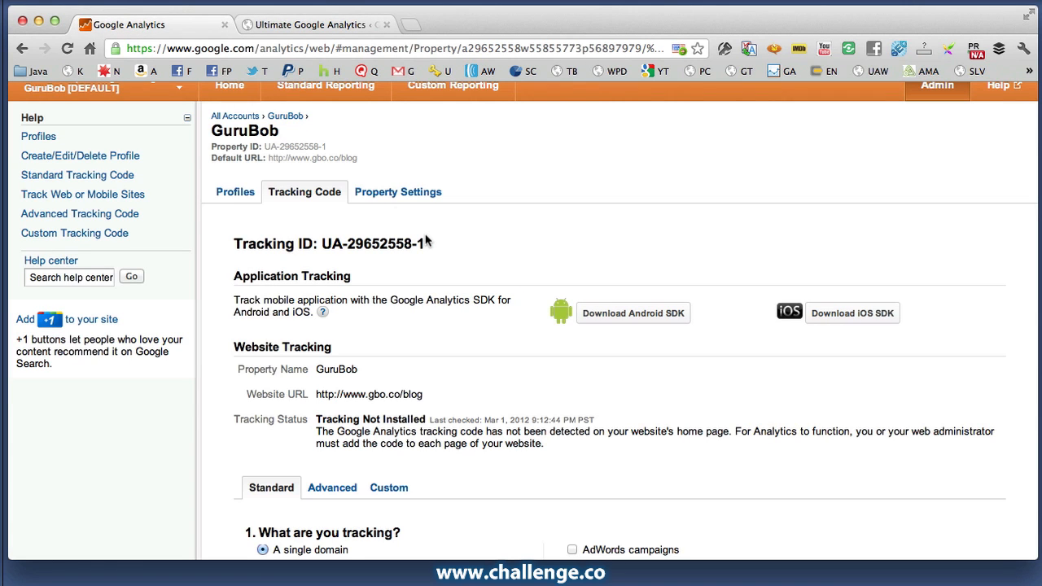
pyautogui.scroll(-1, 451, 256)
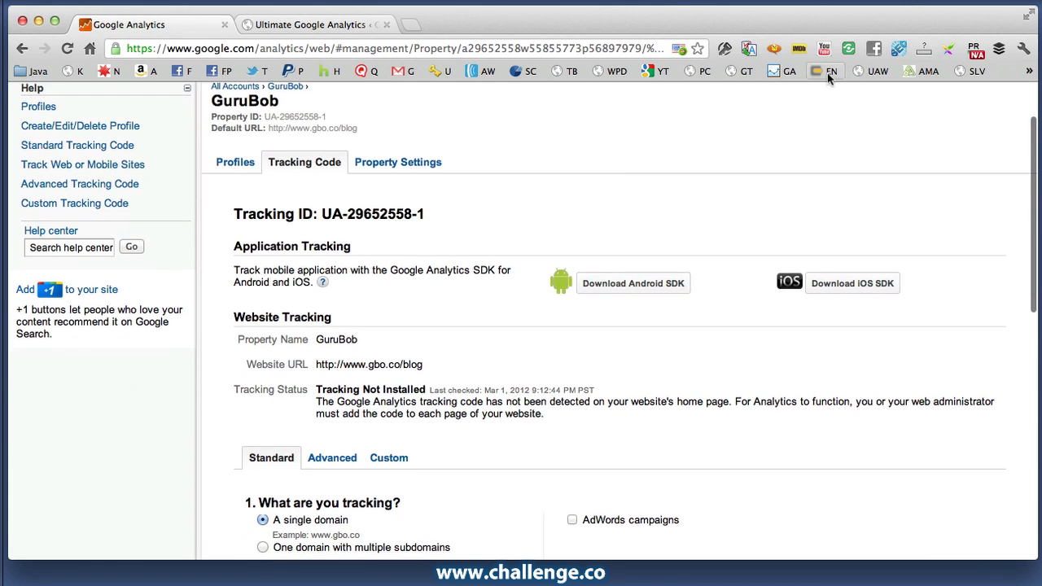
pyautogui.click(67, 48)
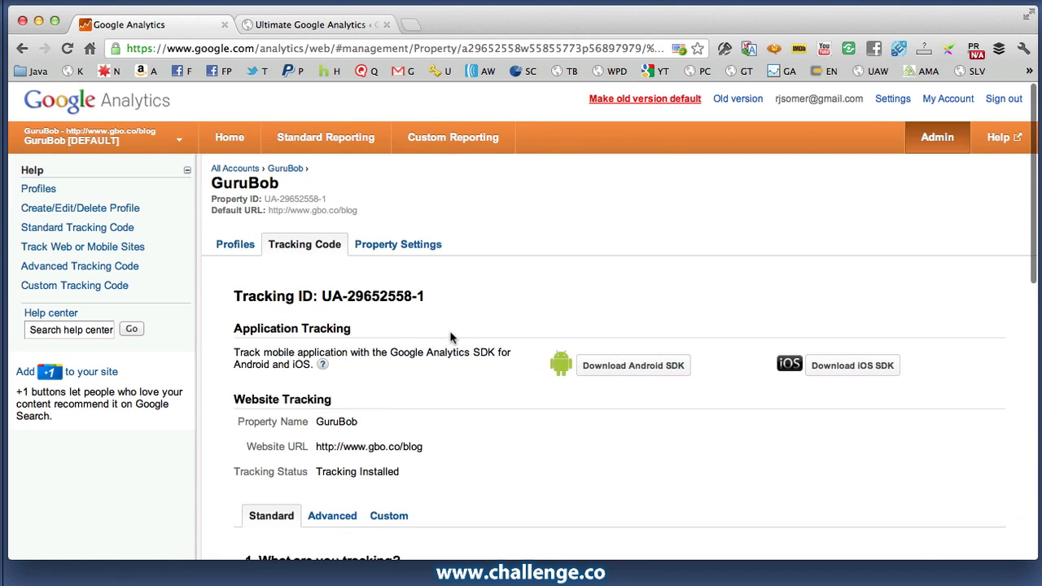
pyautogui.scroll(-2, 452, 338)
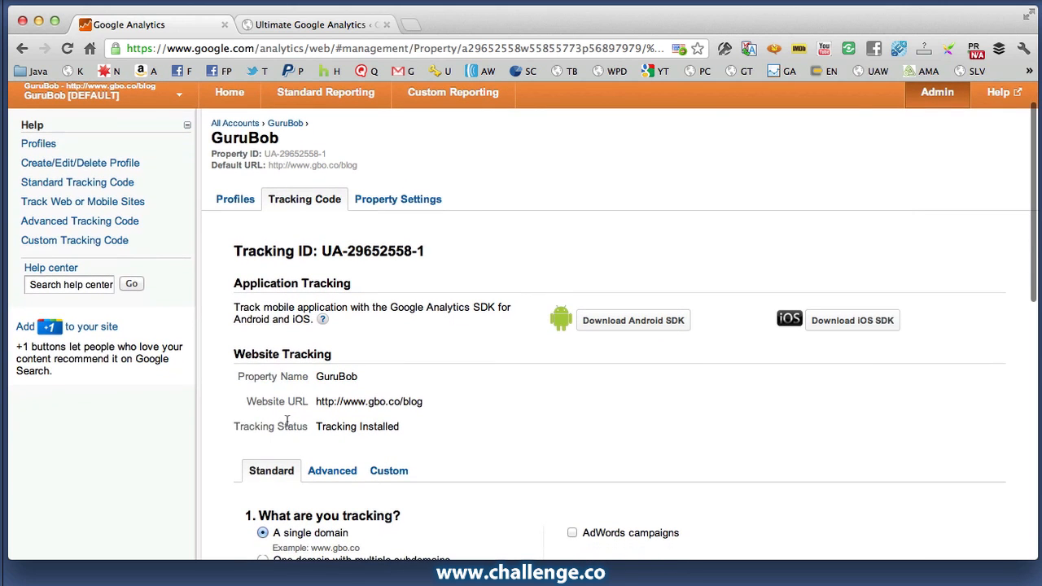
pyautogui.scroll(-1, 434, 421)
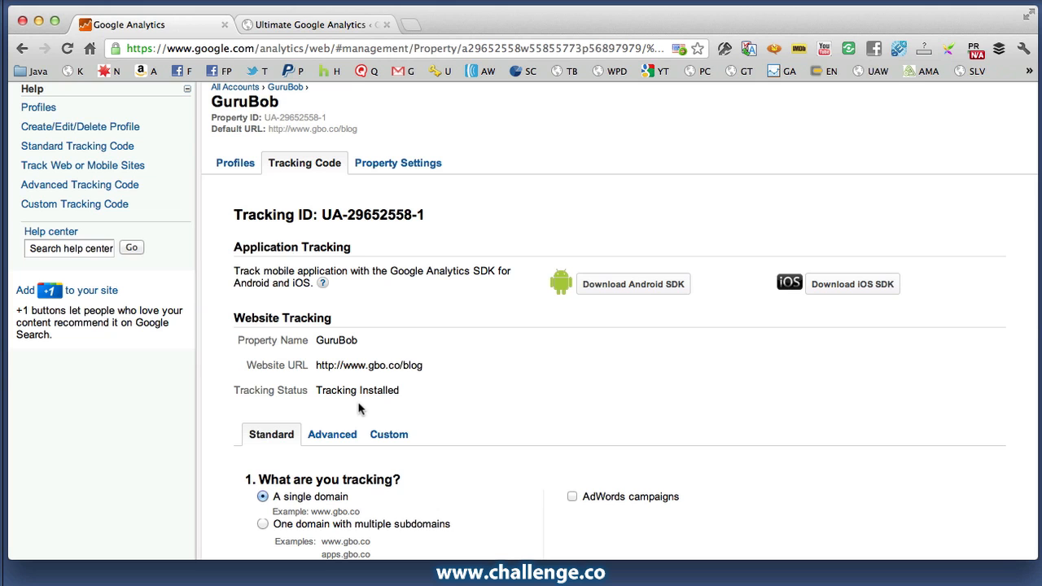
pyautogui.scroll(2, 418, 244)
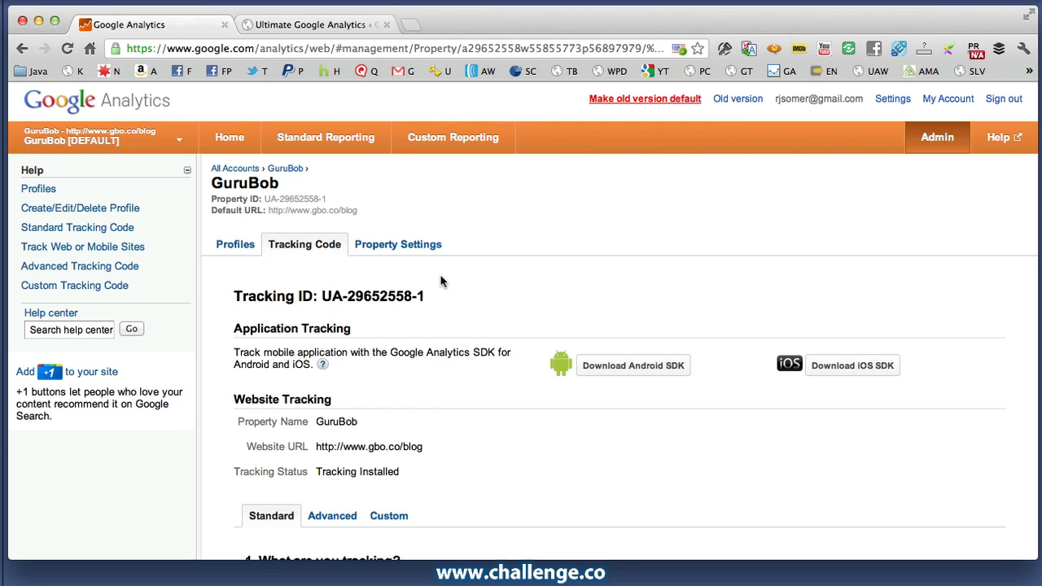
# Expand the GuruBob account in the accounts list and open the entry beneath it.
pyautogui.click(88, 140)
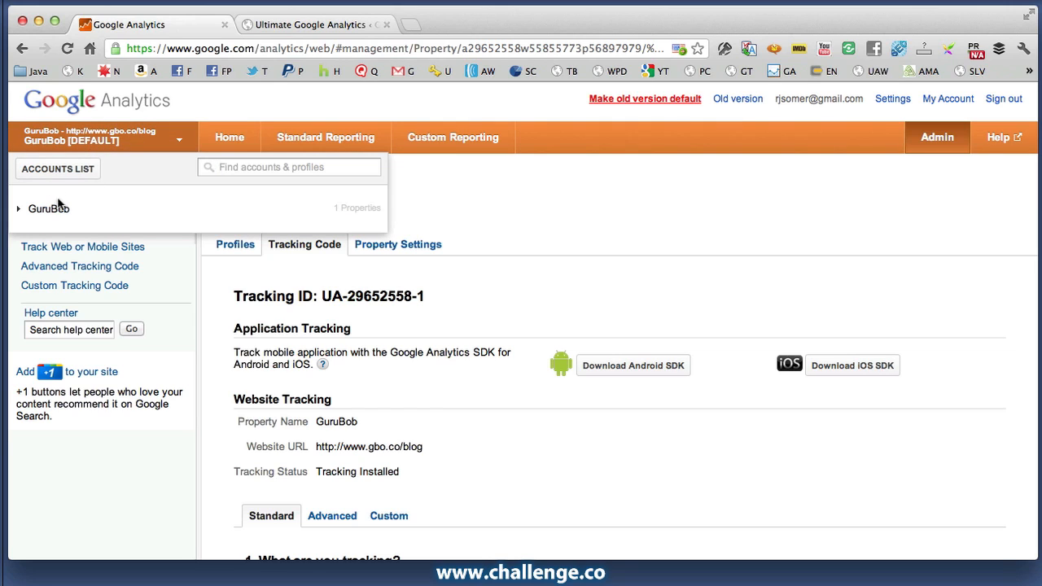
pyautogui.click(18, 213)
pyautogui.click(58, 249)
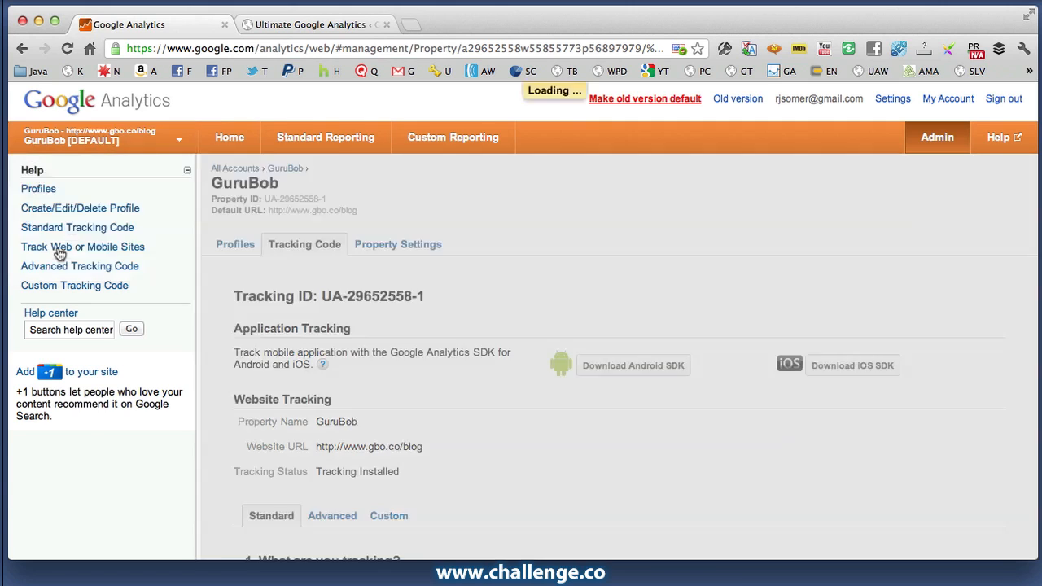